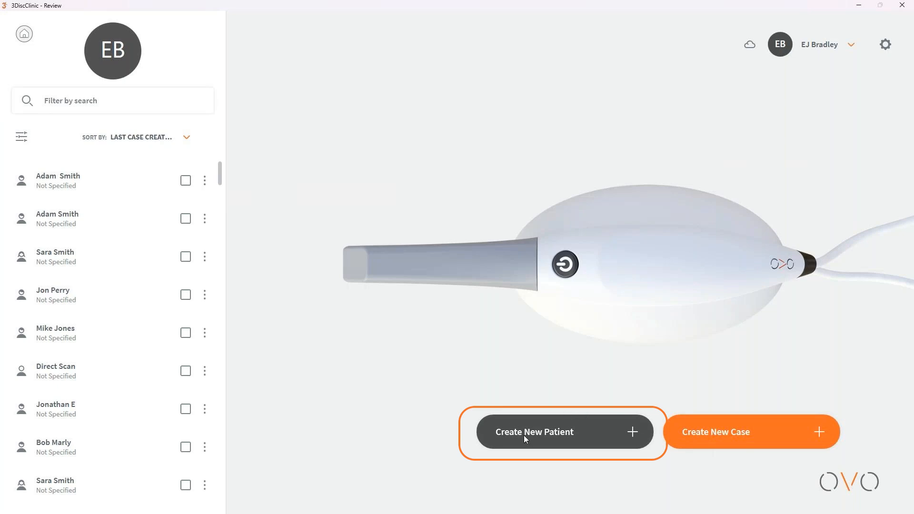
# Step: Start a new patient record and enter the patient's first and last name
pyautogui.click(550, 434)
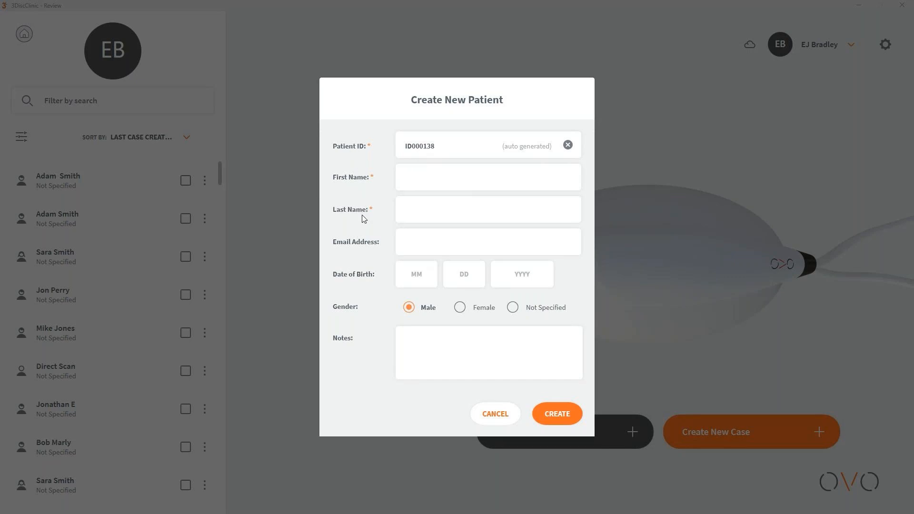
pyautogui.press('Tab')
# Step: Fill in the patient's date of birth as month, day and year
pyautogui.click(421, 278)
pyautogui.press('Tab')
pyautogui.press('Tab')
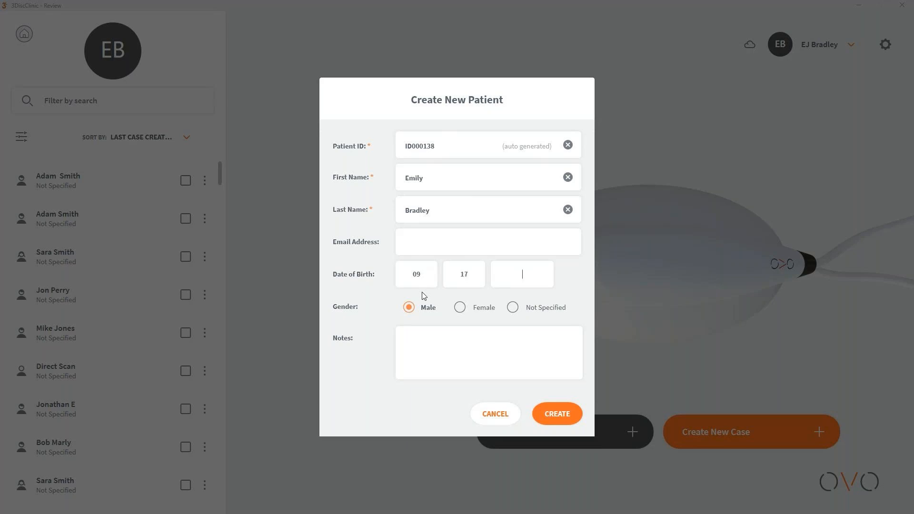
# Step: Mark the patient as Female, leave Notes empty, and create the record
pyautogui.click(460, 309)
pyautogui.click(527, 369)
pyautogui.click(555, 414)
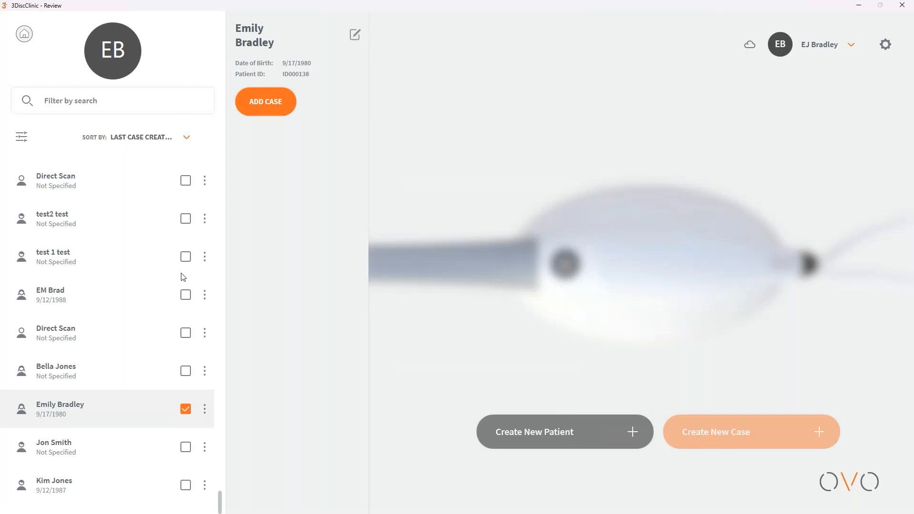
# Step: Add a new case and select tooth 13 on the teeth chart
pyautogui.click(269, 110)
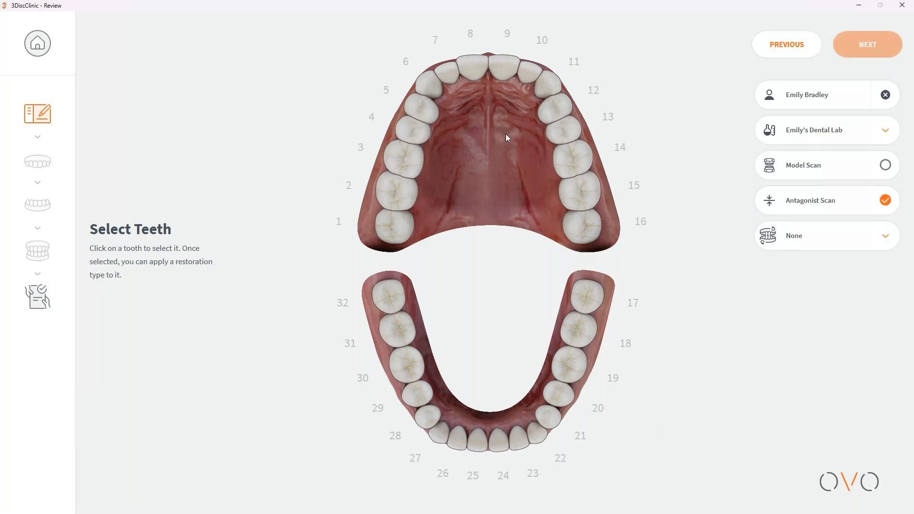
pyautogui.click(566, 130)
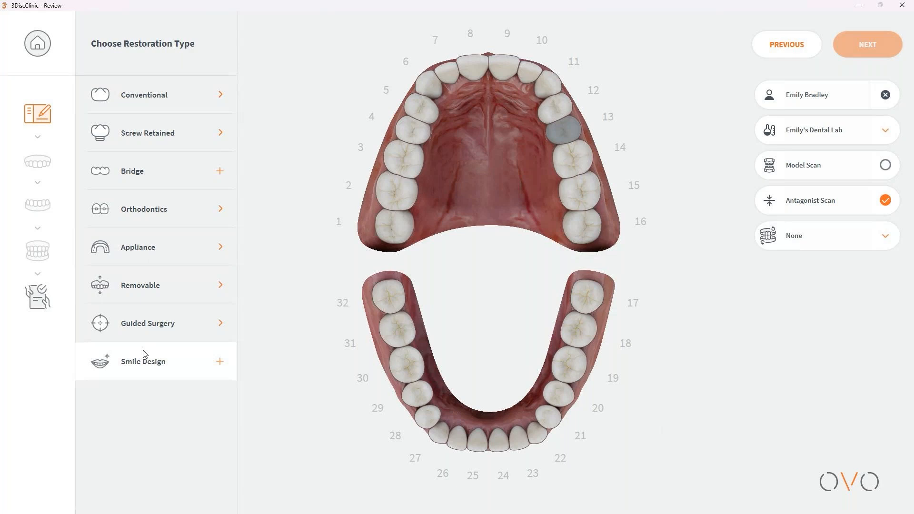
# Step: Make tooth 13 a conventional Zirconia crown in shade B1 and untick Antagonist Scan
pyautogui.click(150, 98)
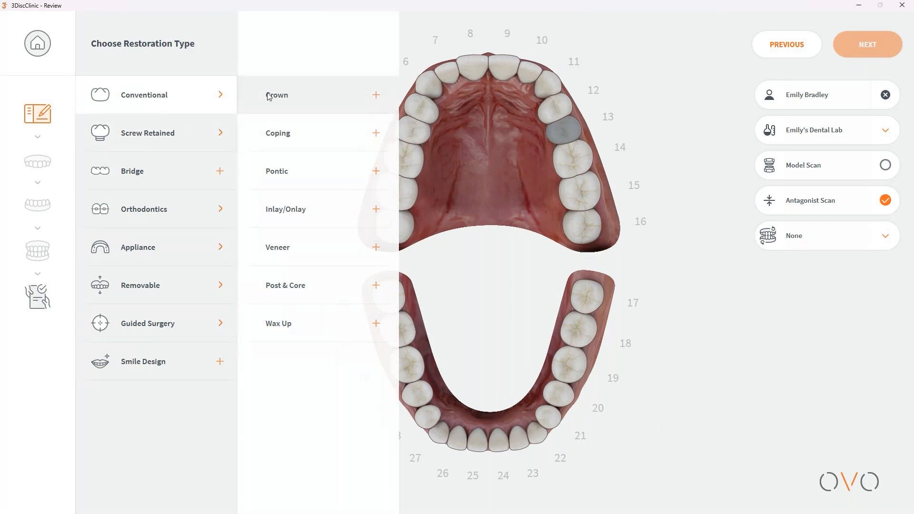
pyautogui.click(282, 97)
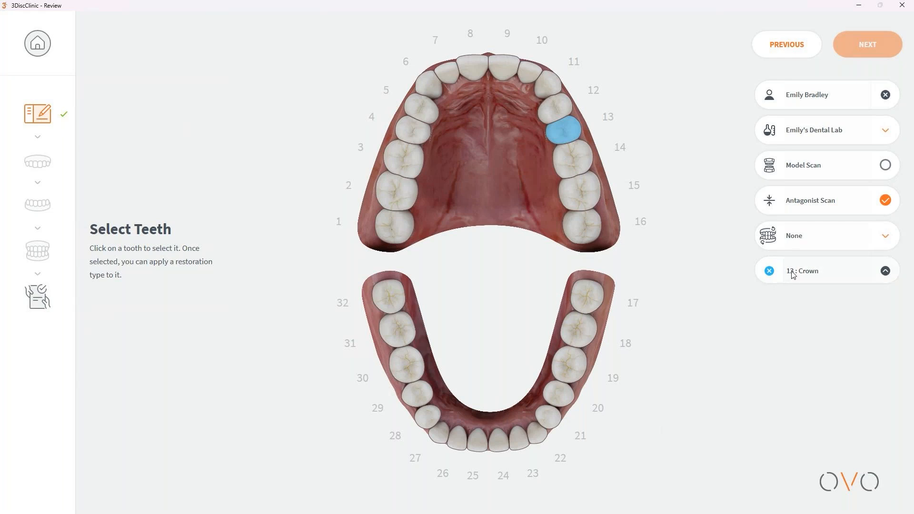
pyautogui.click(887, 272)
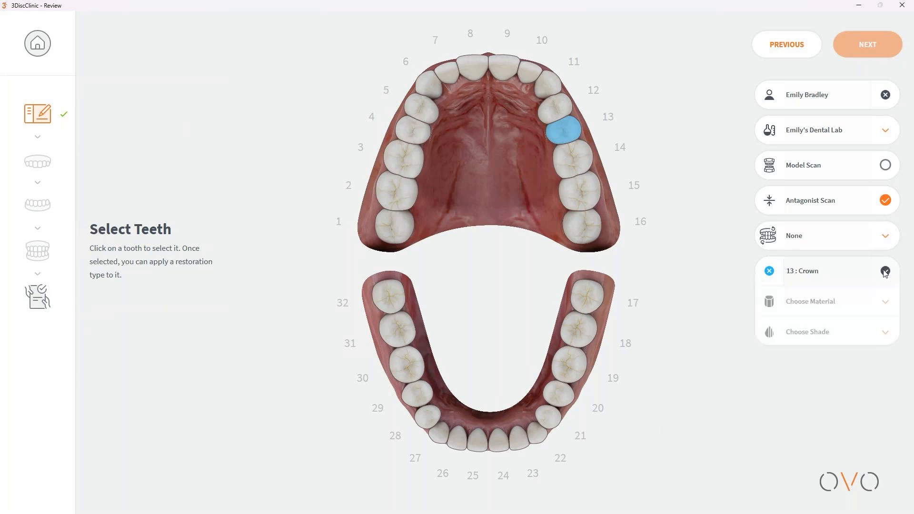
pyautogui.click(819, 301)
pyautogui.click(808, 393)
pyautogui.click(806, 334)
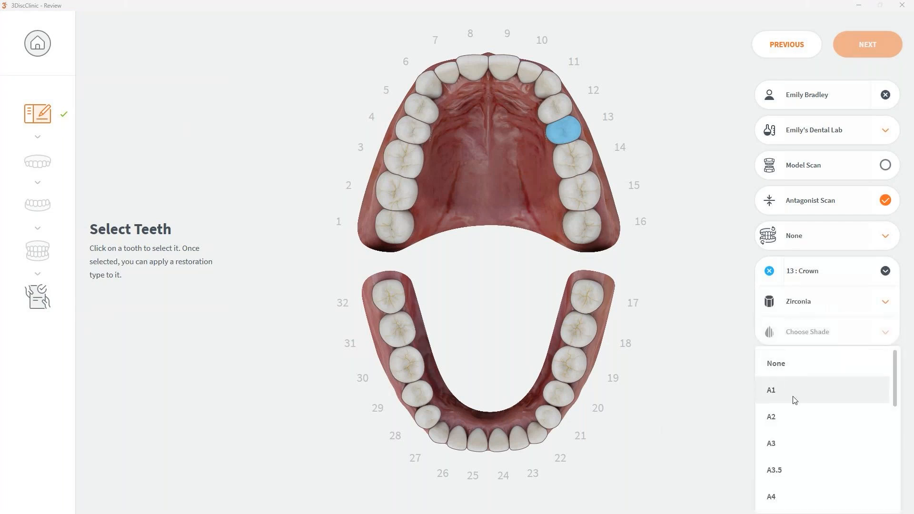
pyautogui.scroll(-2, 806, 460)
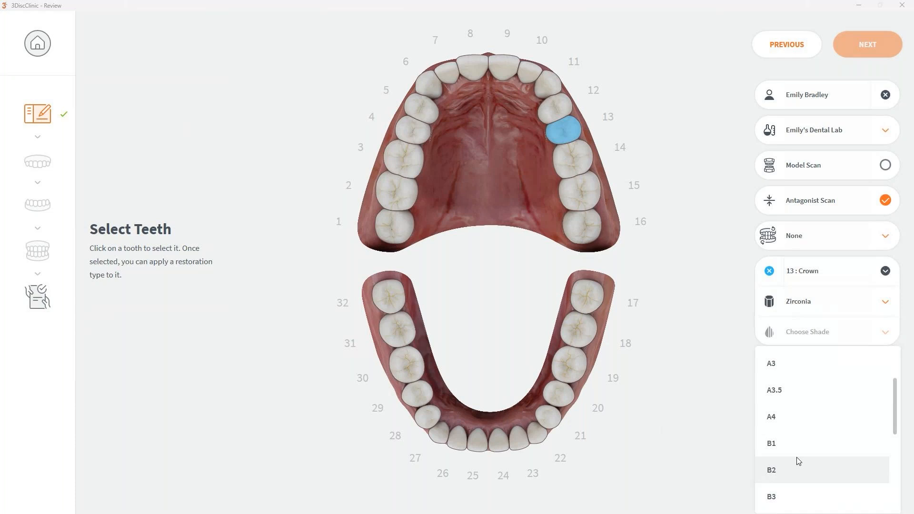
pyautogui.click(800, 448)
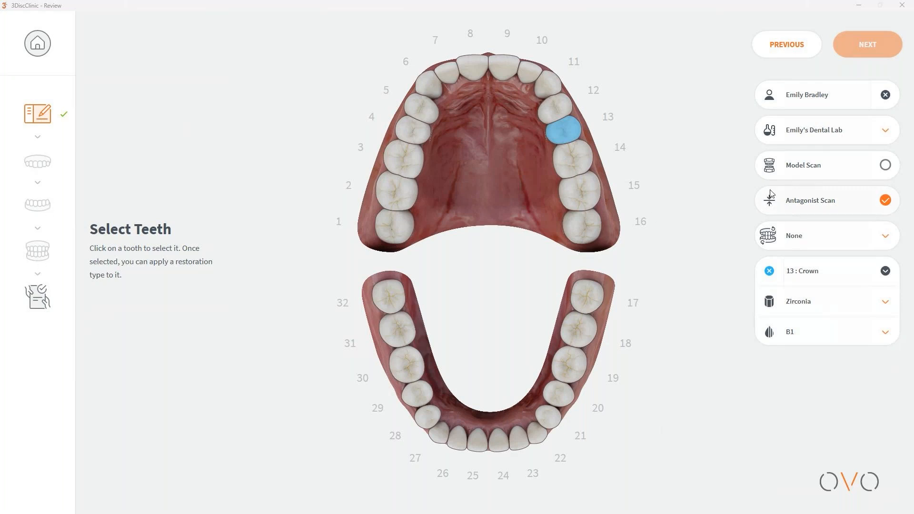
pyautogui.click(886, 200)
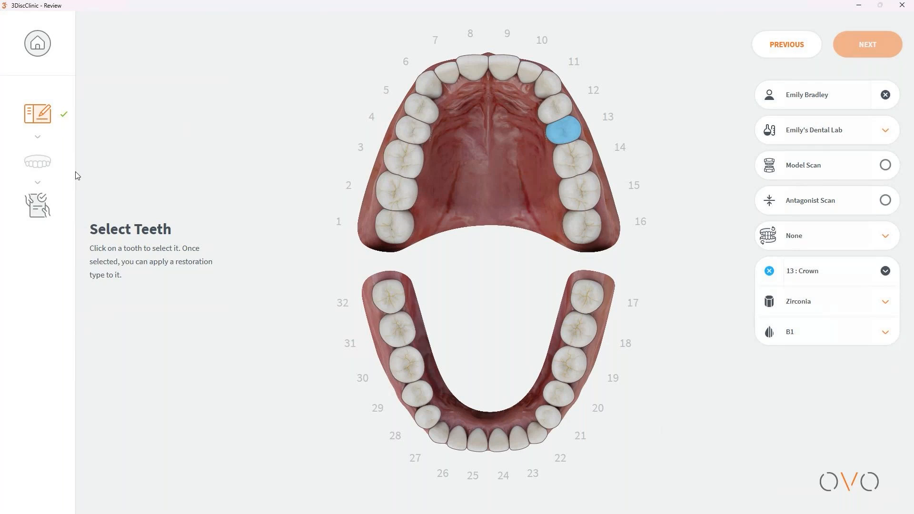
# Step: Re-enable Antagonist Scan and set the arch to Maxillary
pyautogui.click(886, 200)
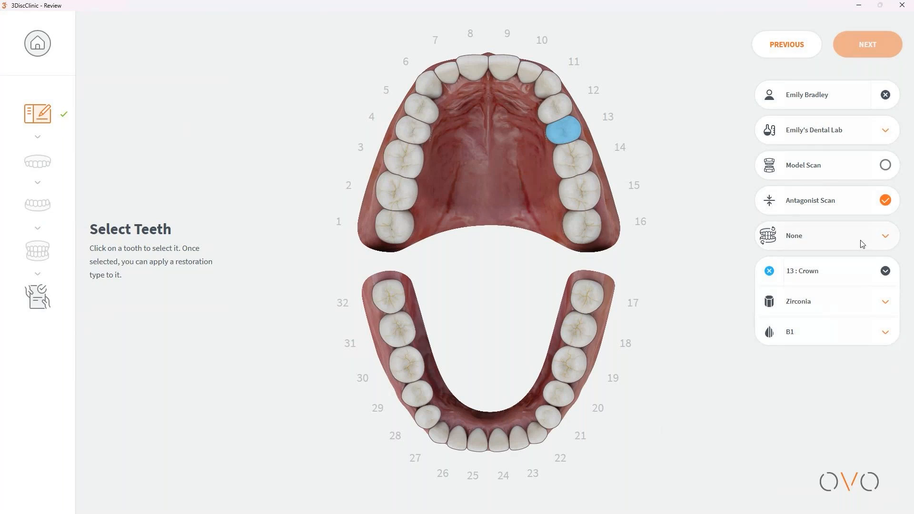
pyautogui.click(890, 238)
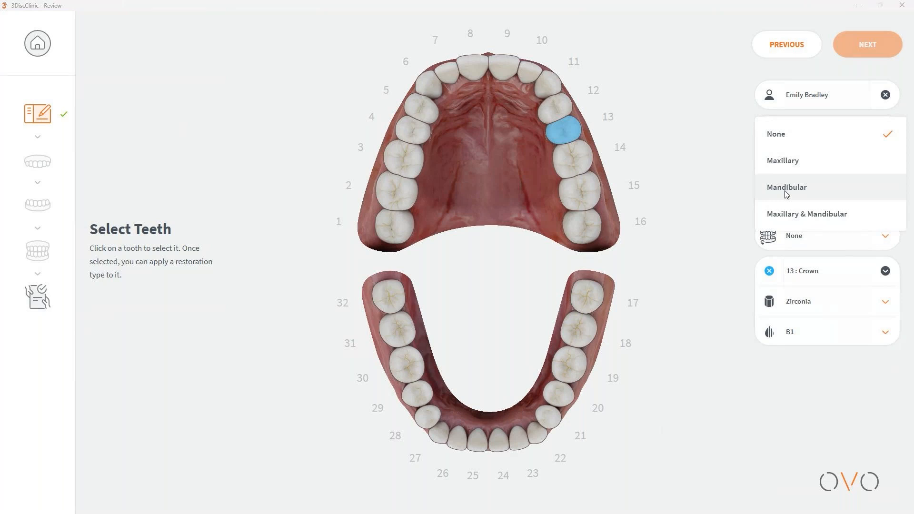
pyautogui.click(794, 161)
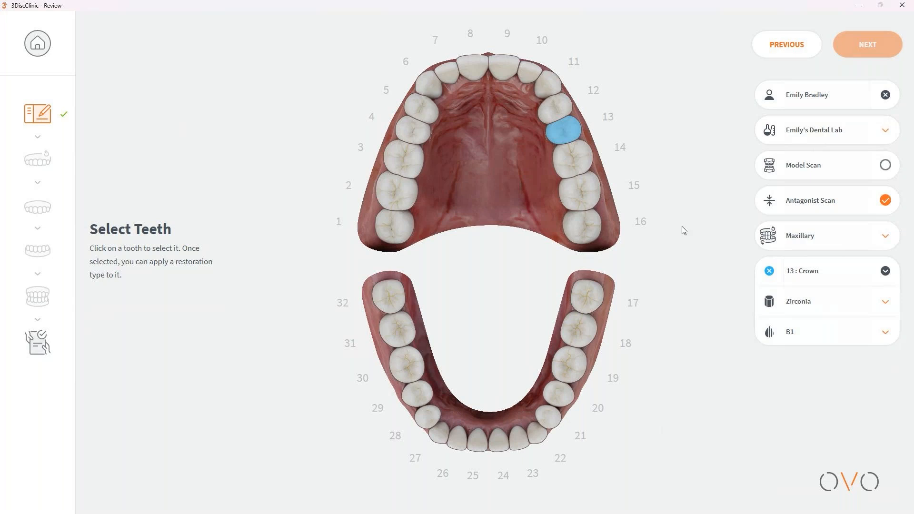
# Step: Keep Maxillary as the arch, then delete and confirm removal of tooth 13's crown
pyautogui.click(886, 236)
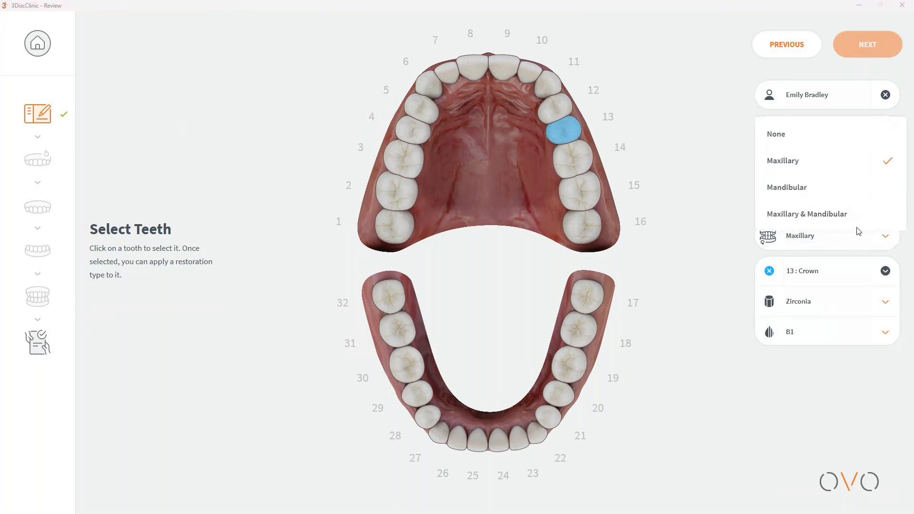
pyautogui.click(808, 167)
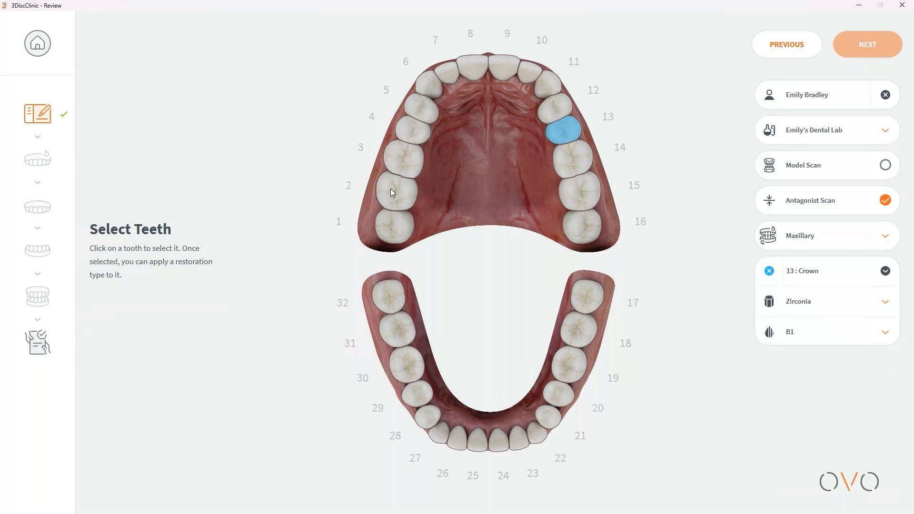
pyautogui.rightClick(562, 137)
pyautogui.click(587, 142)
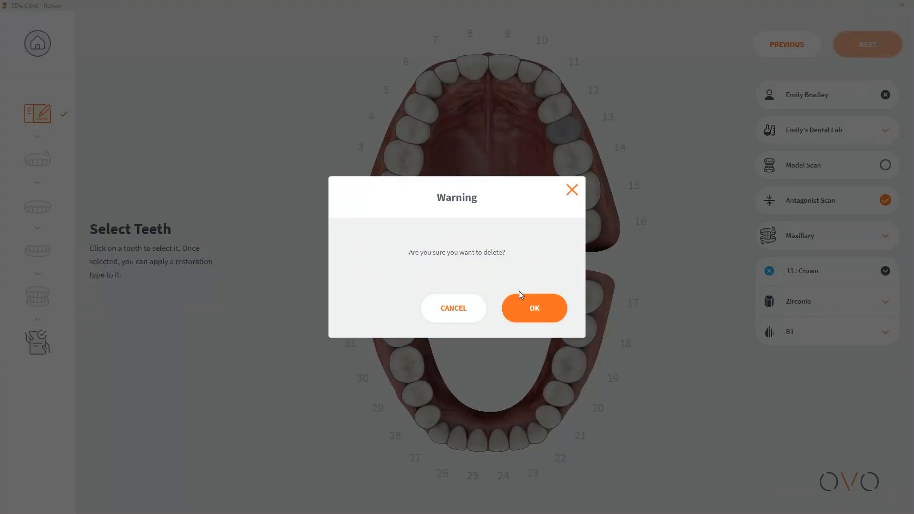
pyautogui.click(523, 305)
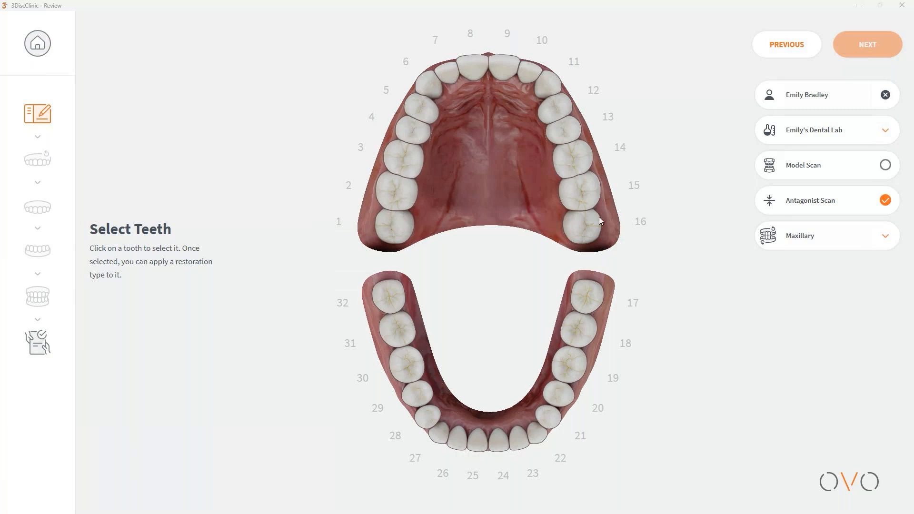
# Step: Assign Orthodontics > Clear Aligners > Planning and Production to the upper teeth via tooth 4
pyautogui.click(414, 136)
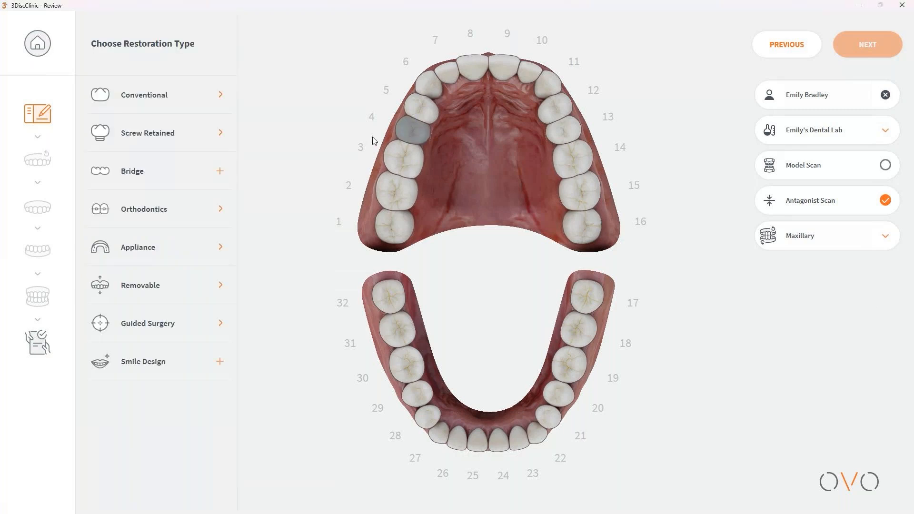
pyautogui.click(171, 218)
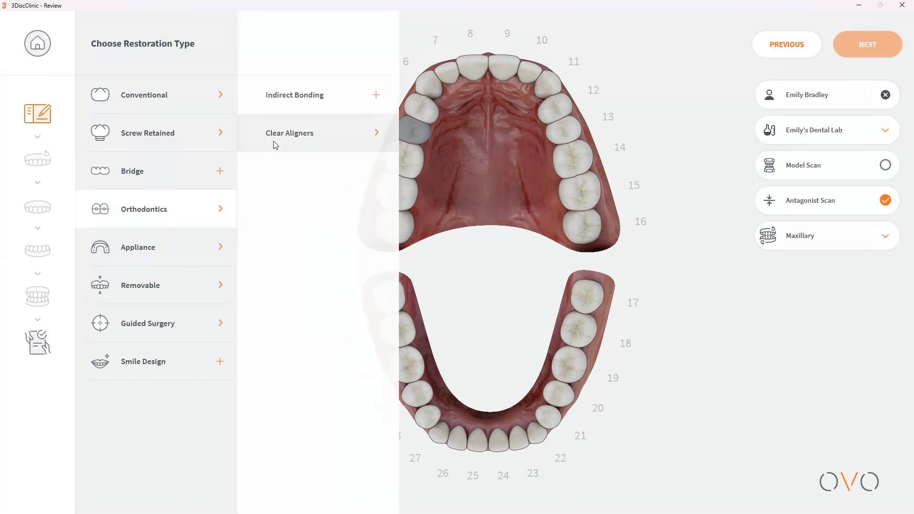
pyautogui.click(312, 139)
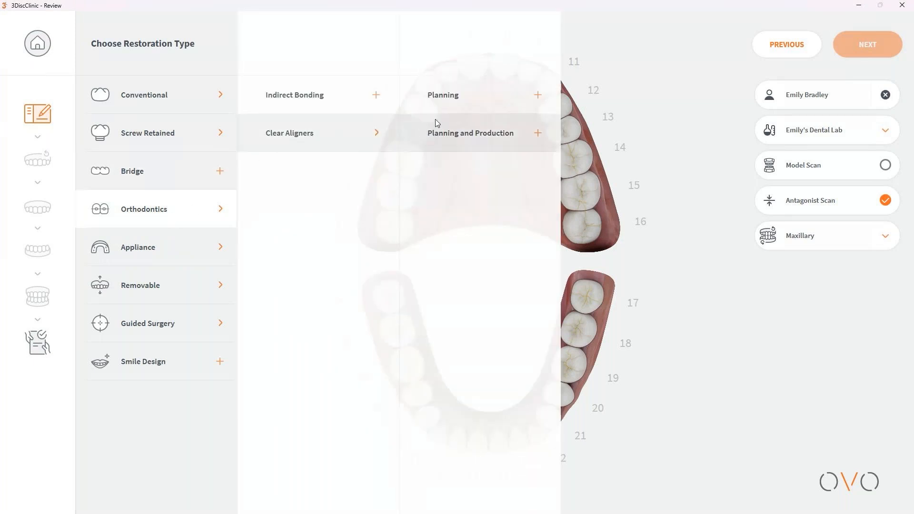
pyautogui.click(516, 127)
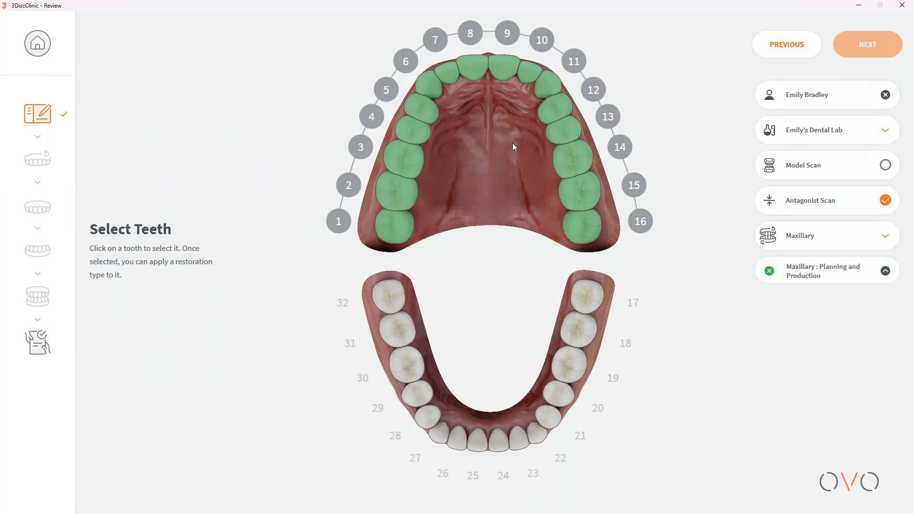